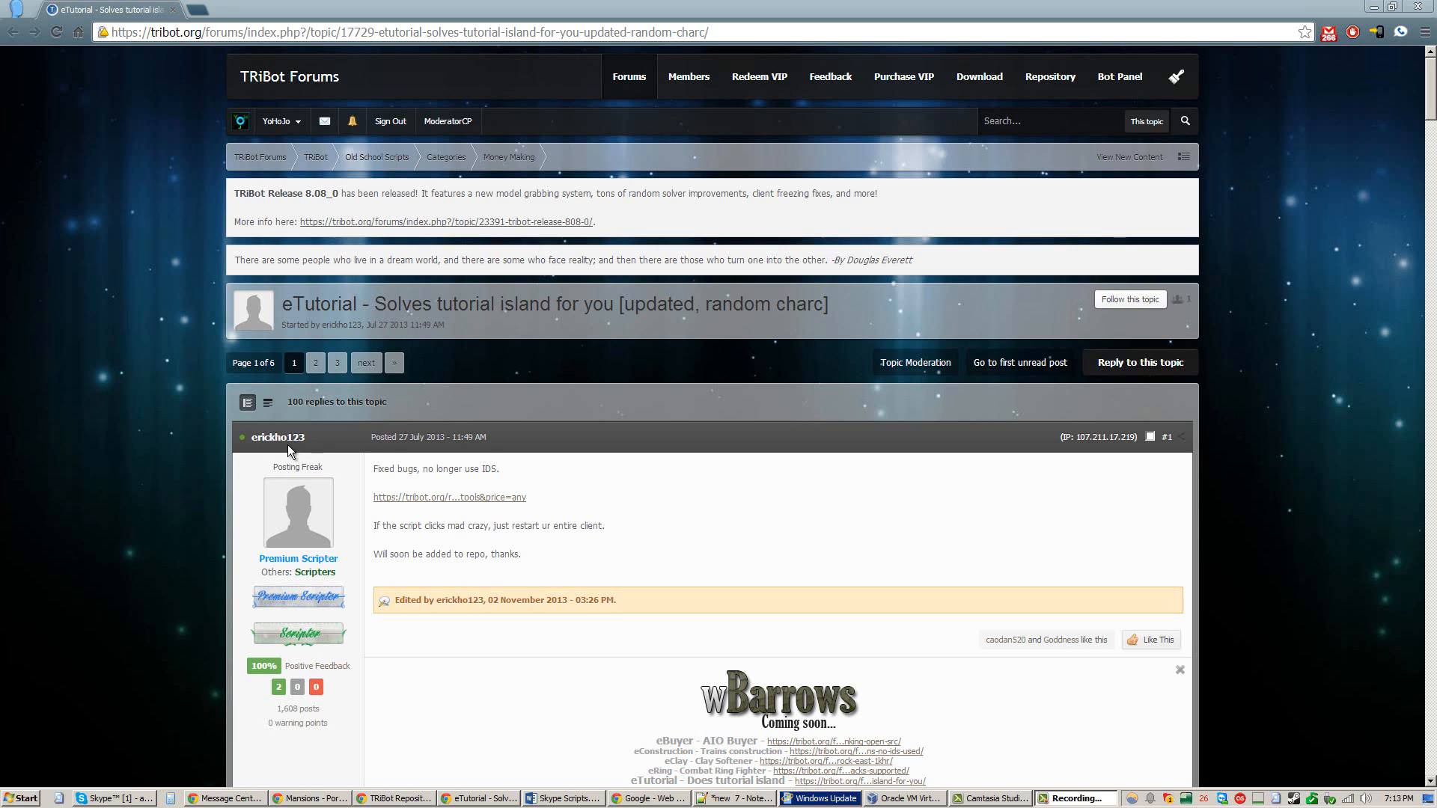
Select the eTutorial topic's web address, then drop the selection and return to the page.
left_click(757, 32)
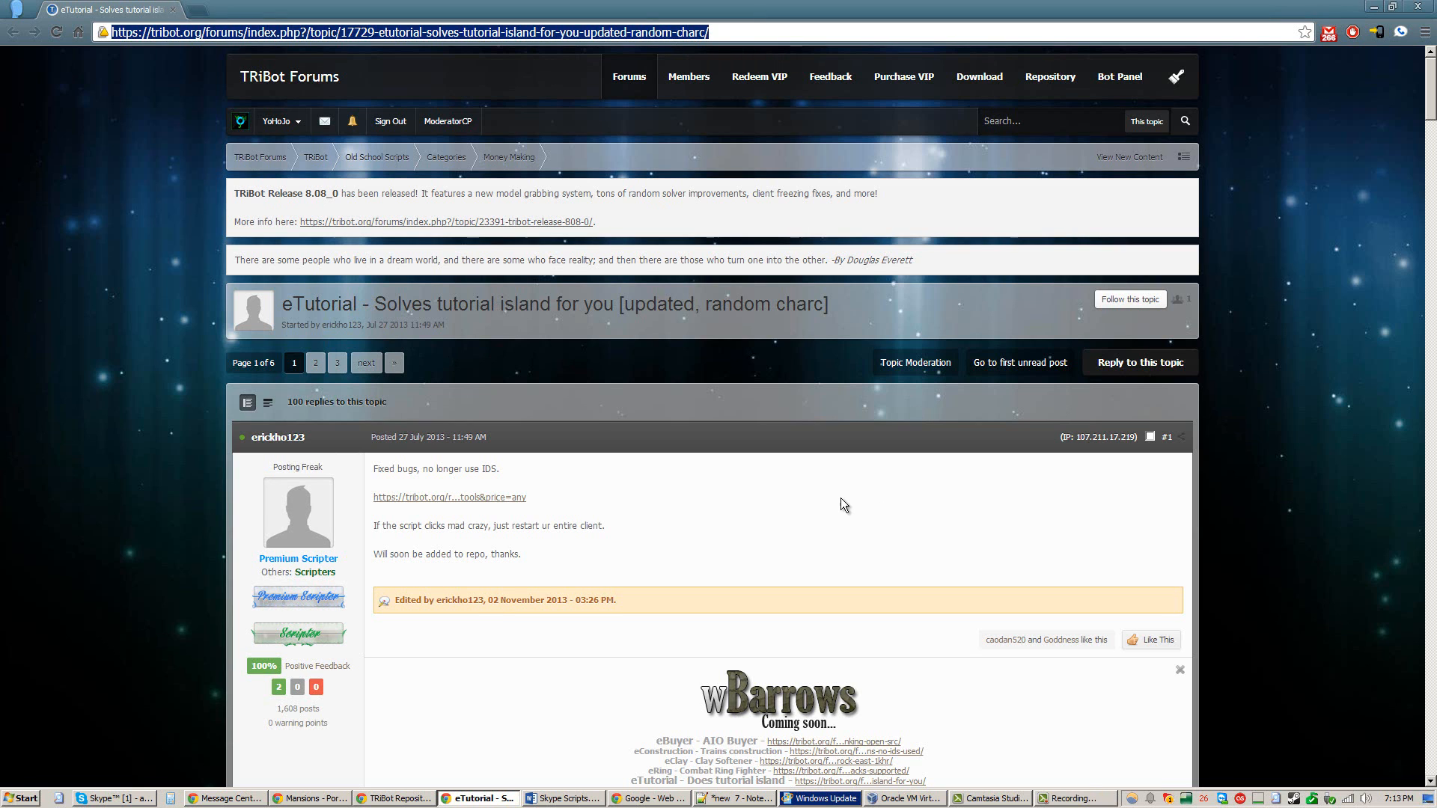
scroll(841, 493, "down", 2)
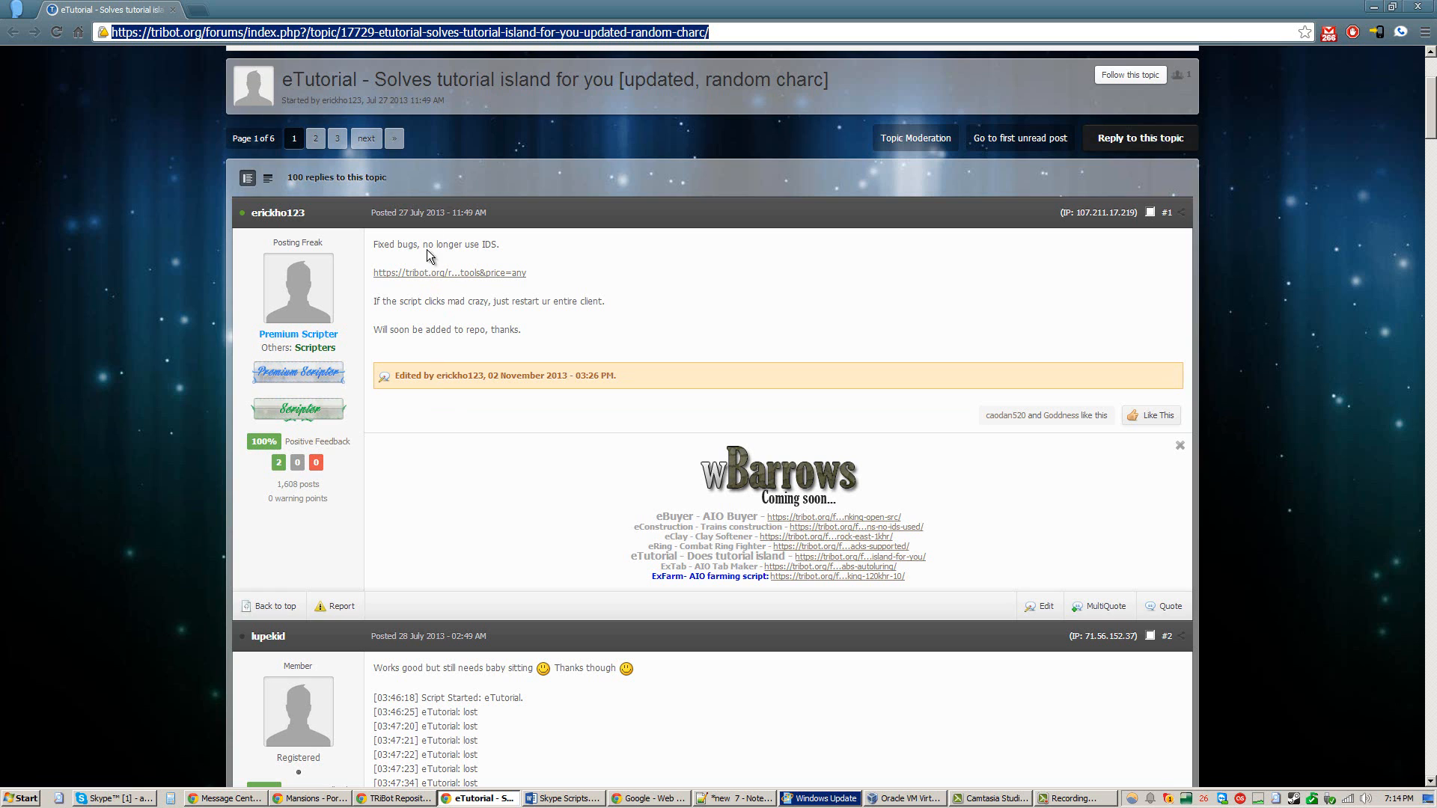
left_click(485, 465)
scroll(485, 466, "up", 2)
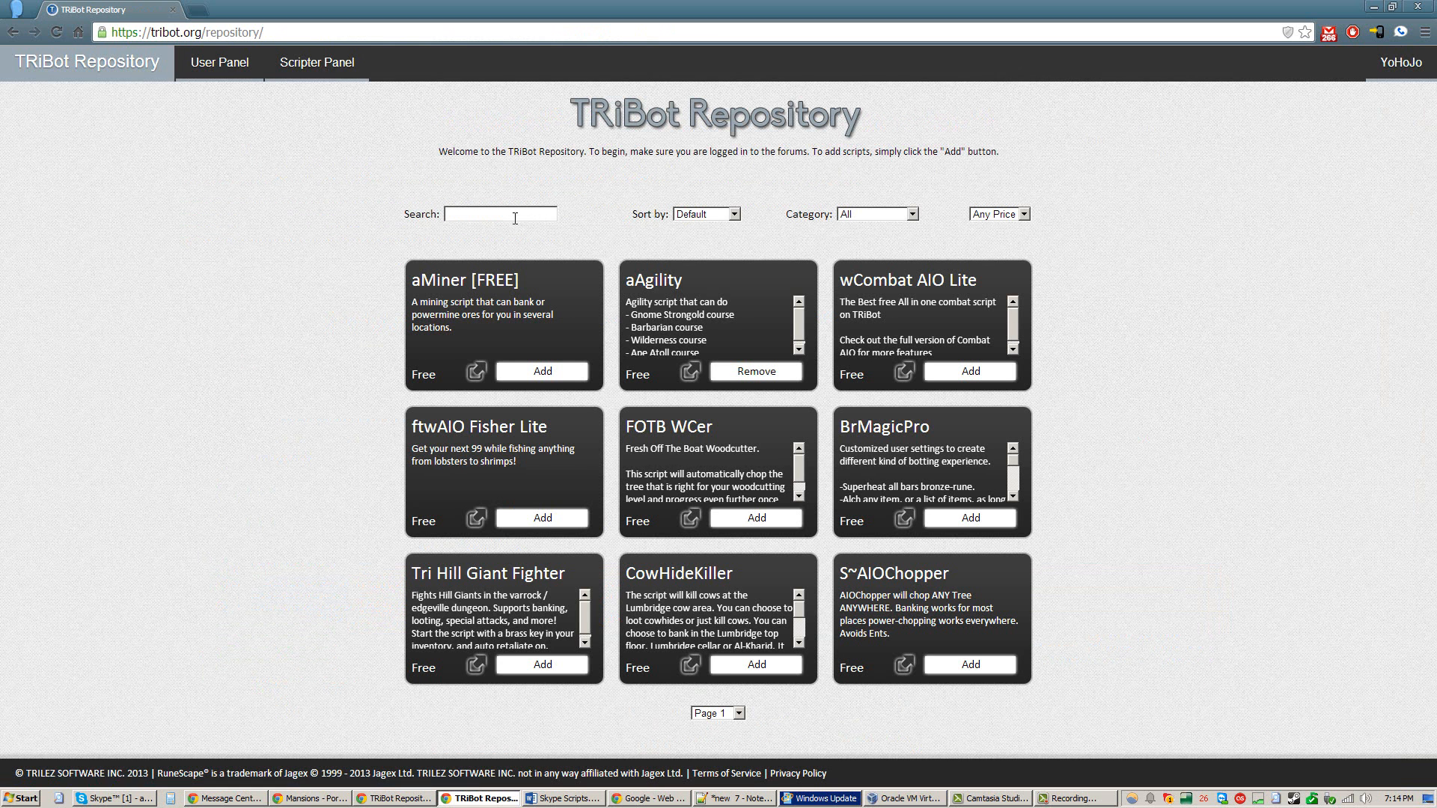
Search the repository scripts for 'tutorial' to filter the listing.
left_click(515, 216)
type("tut")
type("orial")
key("Return")
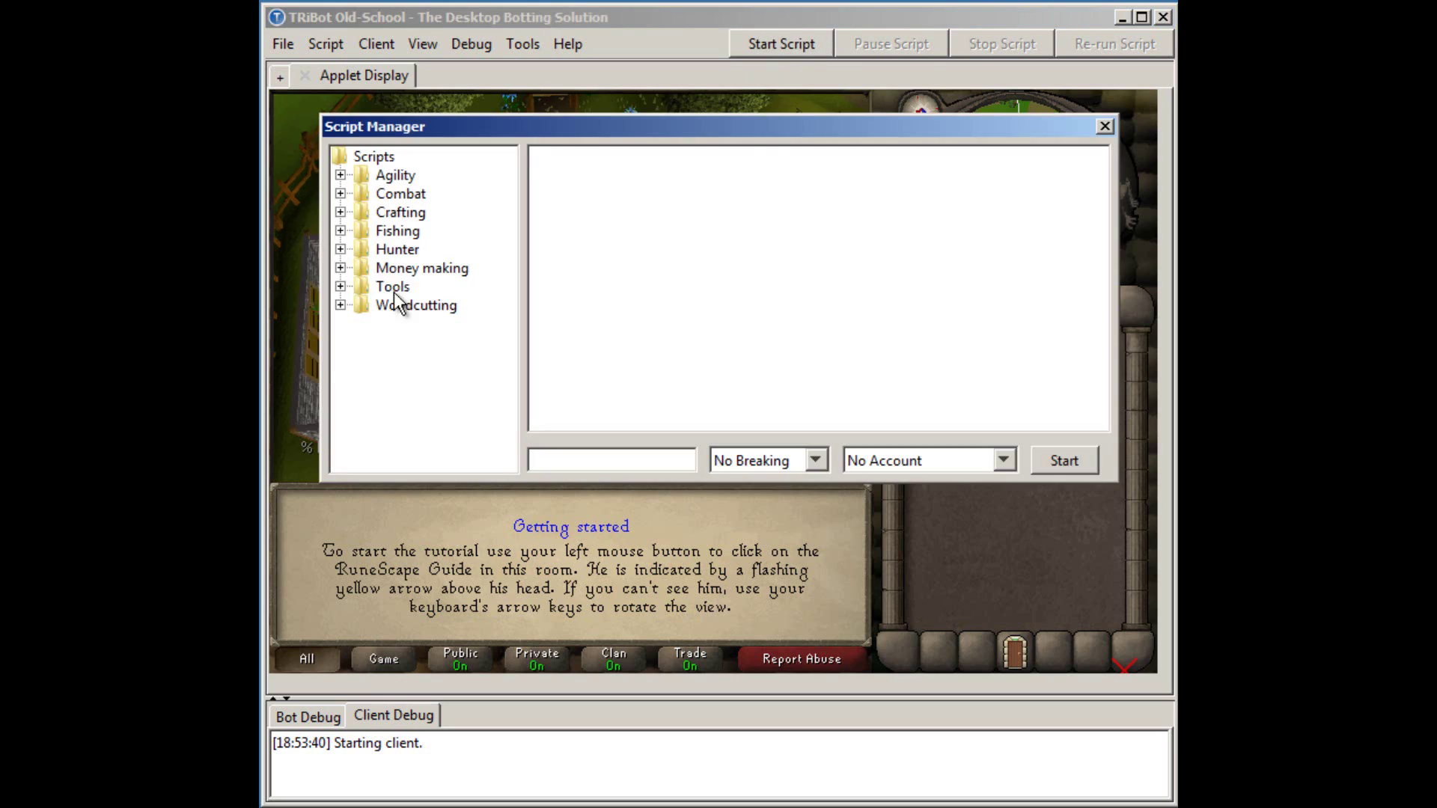
Start the eTutorial script from the Tools category in Script Manager.
double_click(395, 288)
left_click(427, 321)
left_click(1078, 461)
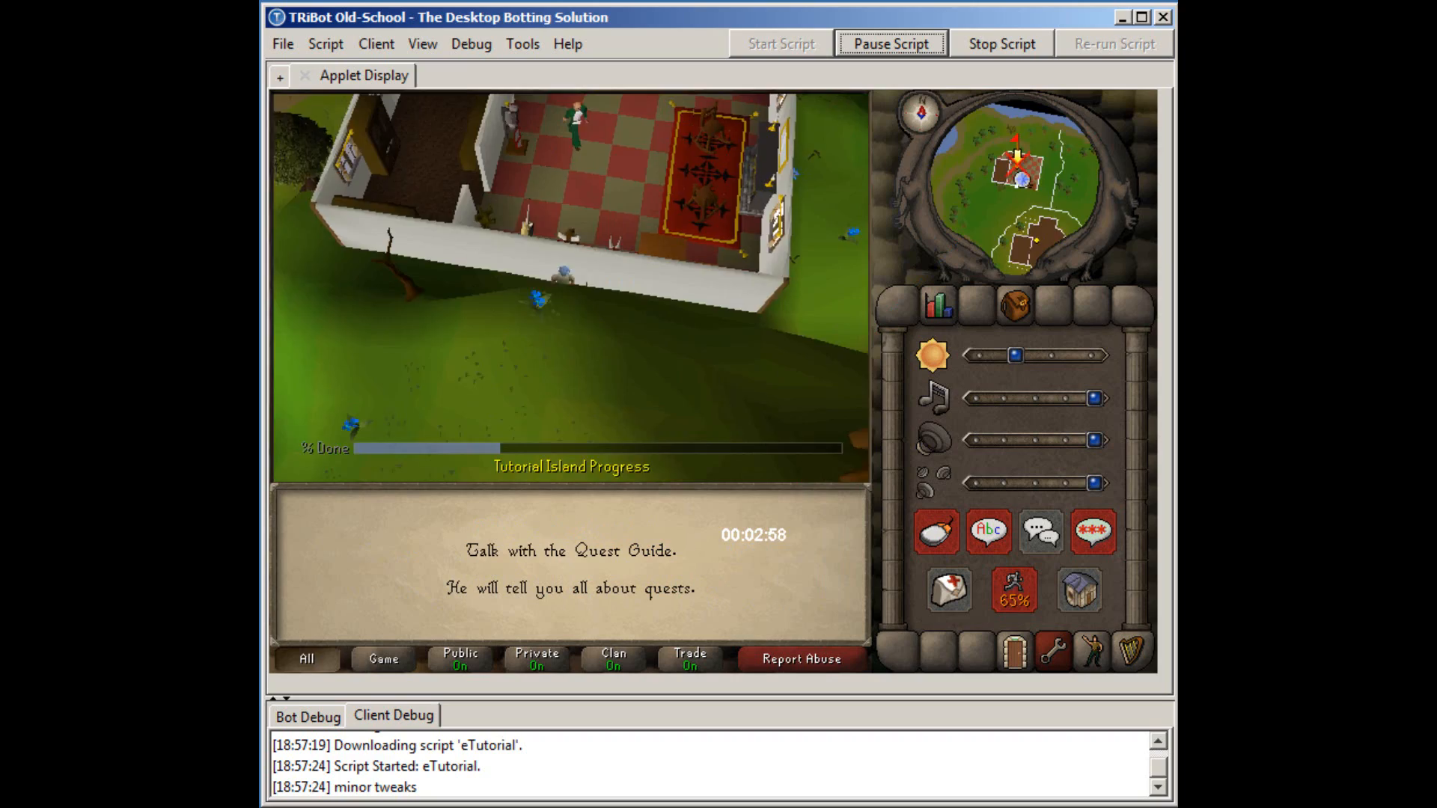
Pause the running eTutorial script and resume it.
left_click(886, 43)
left_click(876, 43)
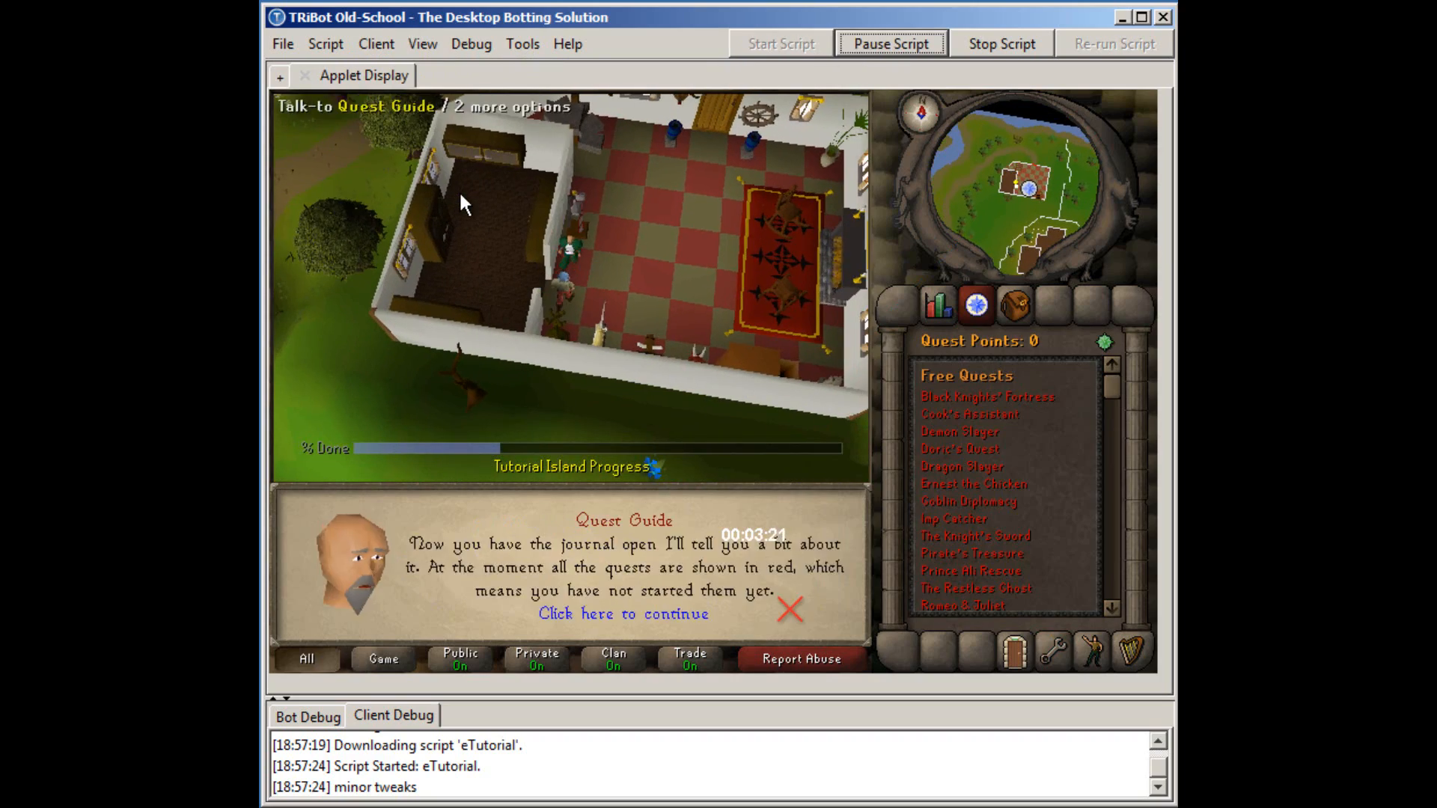